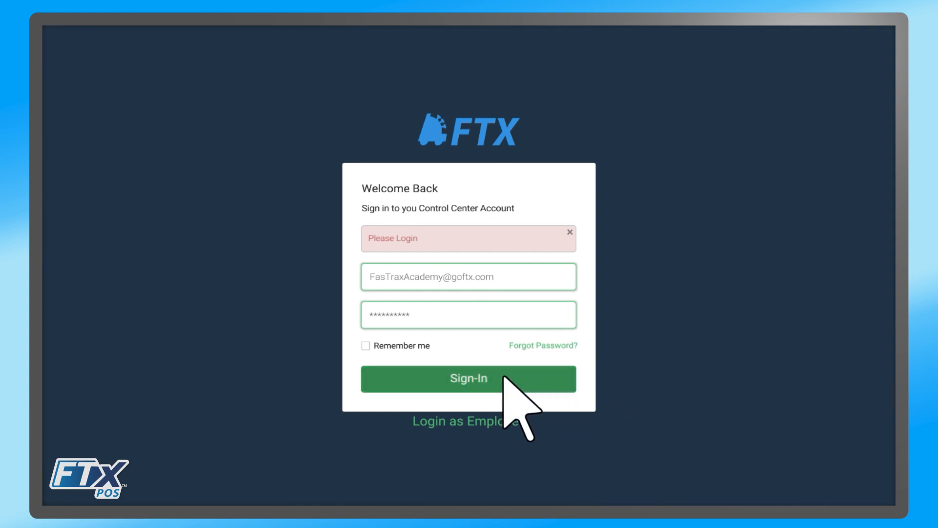
Step: Sign in to the Control Center and start a new adjustment in the Point Of Sale inventory
{"action": "left_click", "coordinate": [475, 377]}
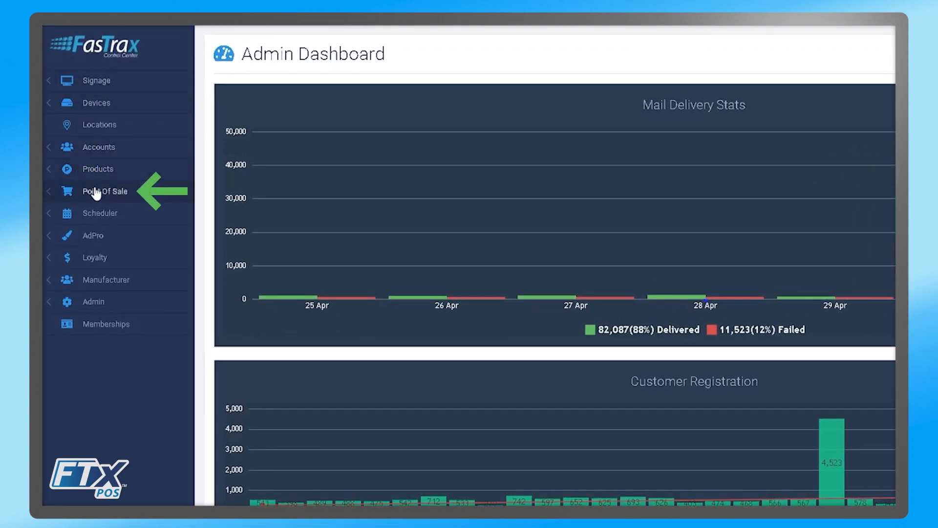
{"action": "left_click", "coordinate": [114, 195]}
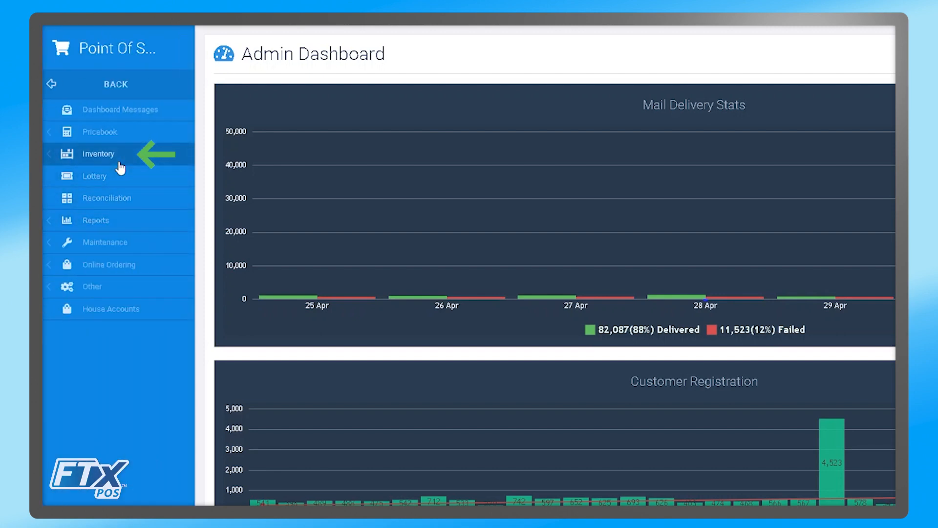
{"action": "left_click", "coordinate": [120, 163]}
{"action": "left_click", "coordinate": [117, 196]}
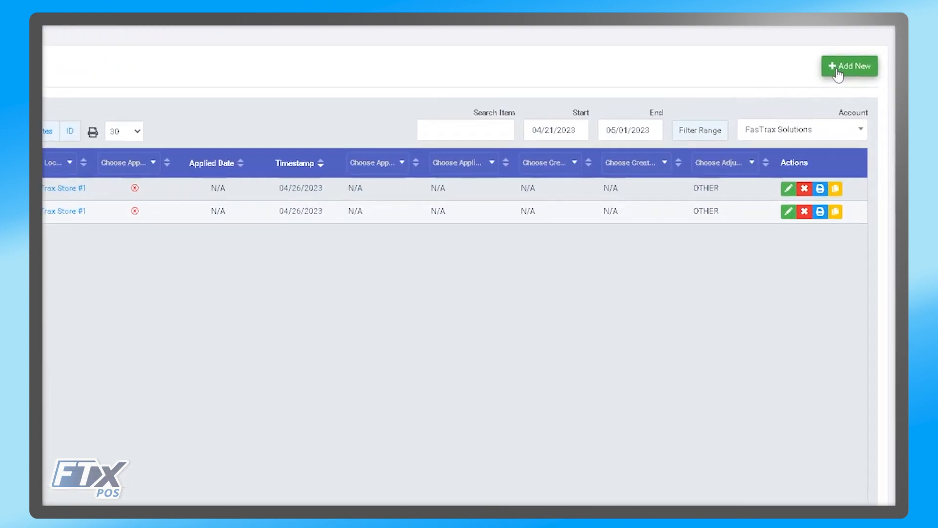
{"action": "left_click", "coordinate": [837, 73]}
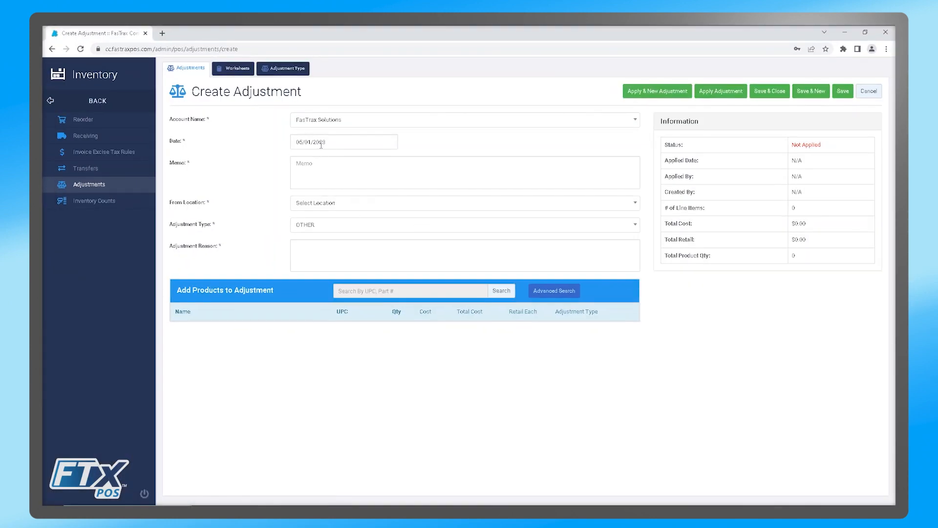
Step: Set the adjustment's date to 05/02/2023 and enter a memo stating who made the adjustment
{"action": "left_click", "coordinate": [334, 144]}
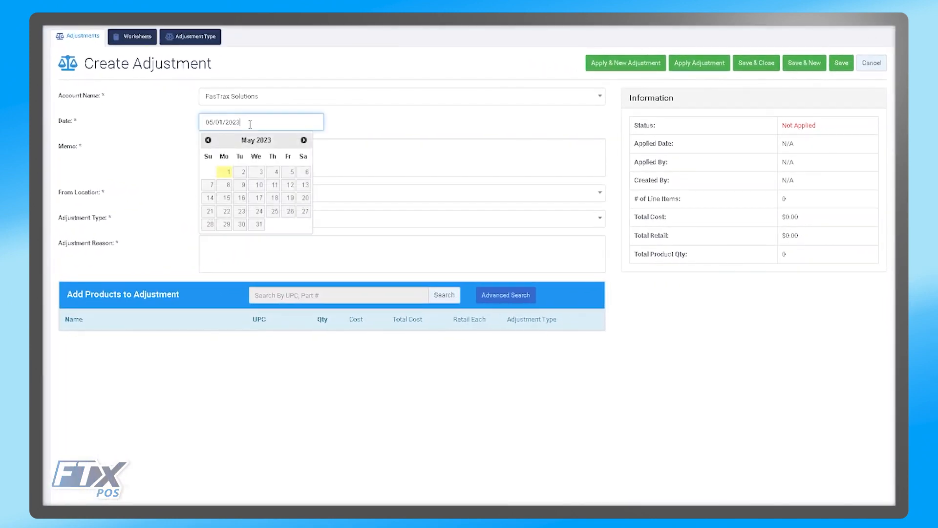
{"action": "left_click", "coordinate": [242, 172]}
{"action": "left_click", "coordinate": [279, 158]}
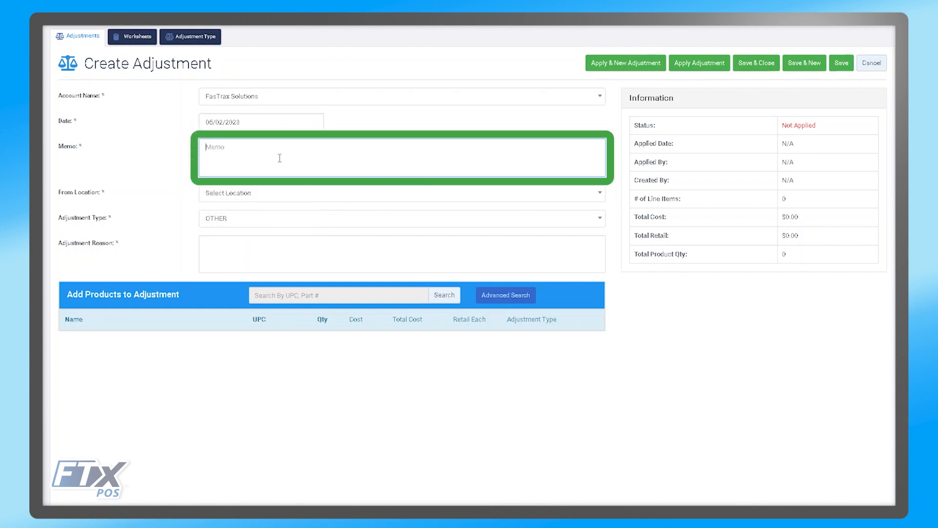
{"action": "type", "text": "Adjus"}
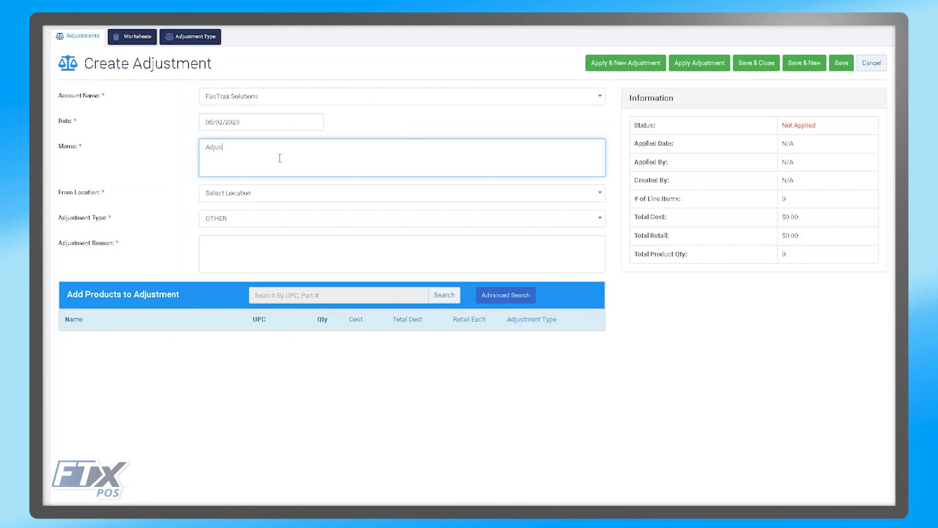
{"action": "type", "text": "tment made by Michael"}
Step: Set the adjustment's source location to 3 - Tradeshow, its type to OTHER and its reason to "Damaged"
{"action": "left_click", "coordinate": [258, 194]}
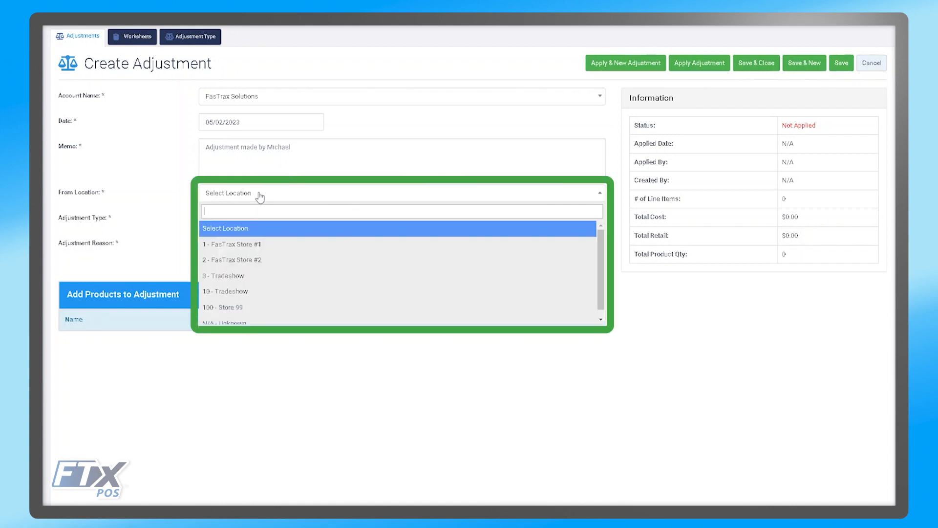
{"action": "left_click", "coordinate": [272, 275]}
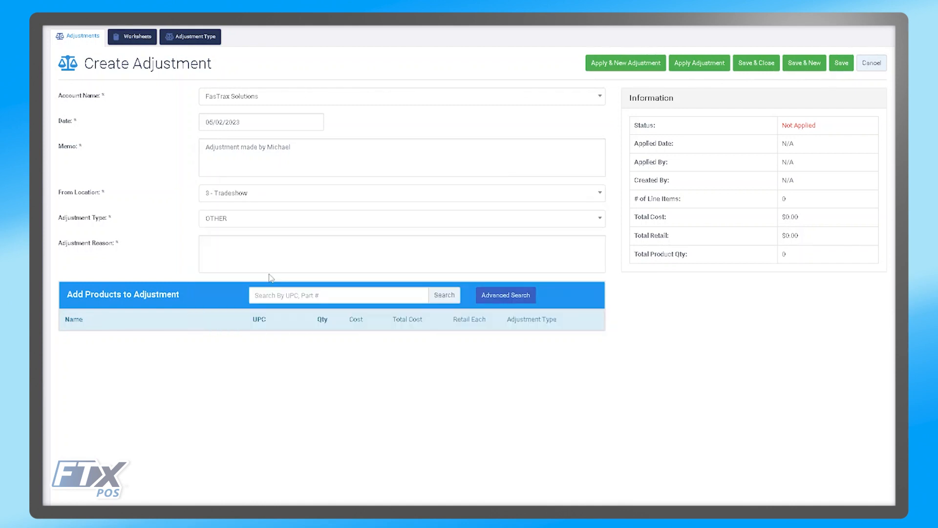
{"action": "left_click", "coordinate": [229, 229]}
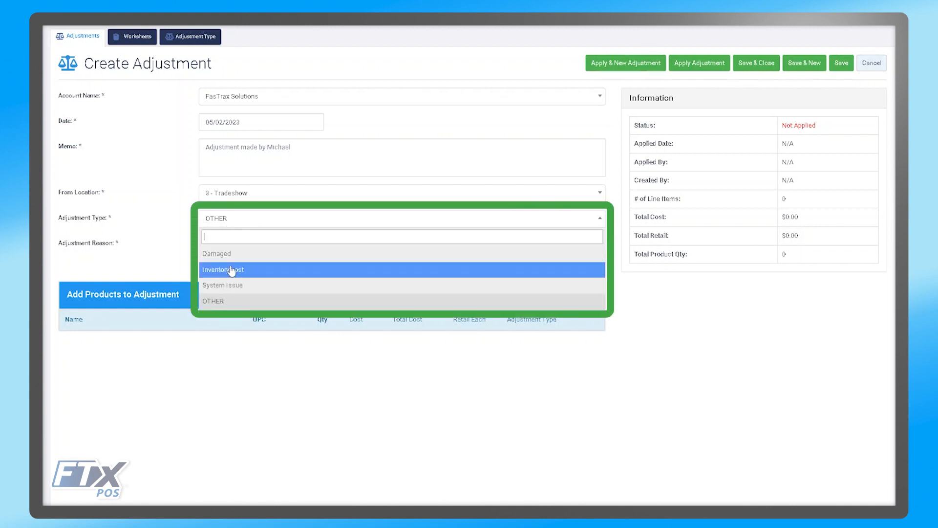
{"action": "left_click", "coordinate": [241, 301]}
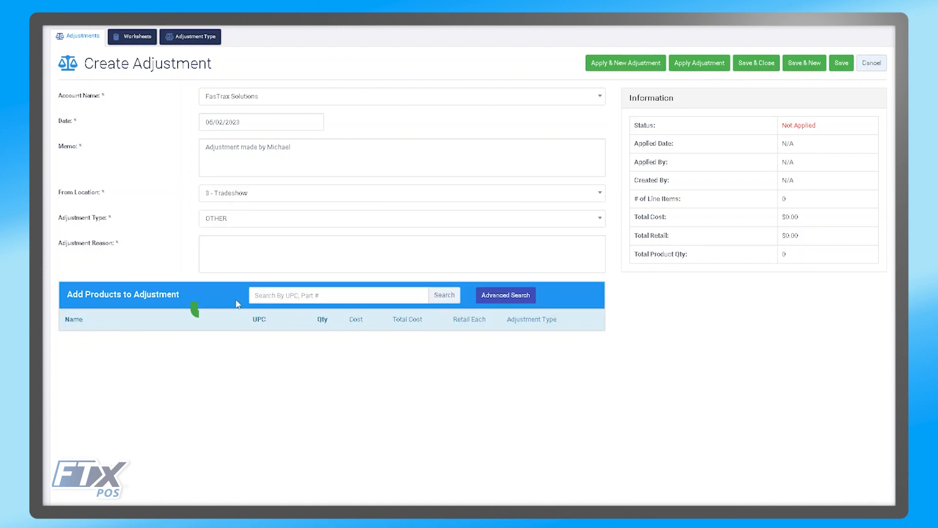
{"action": "left_click", "coordinate": [239, 262]}
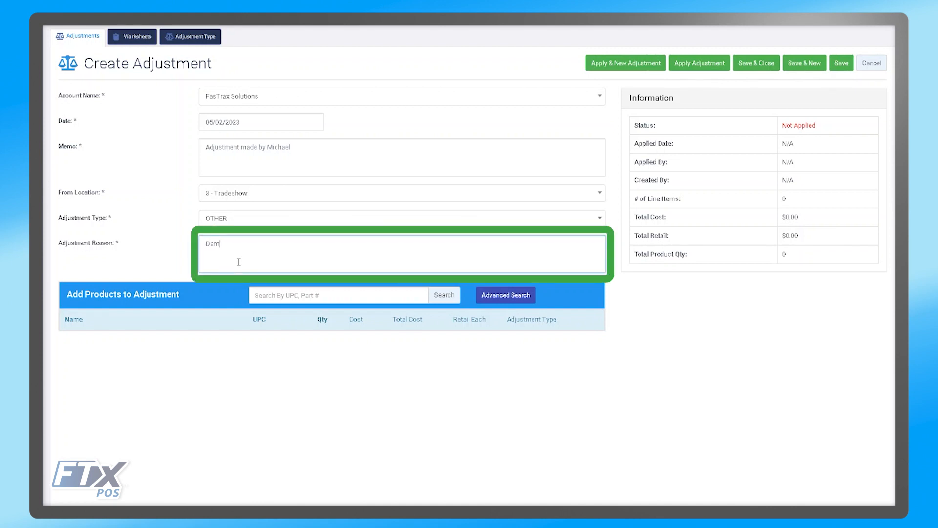
{"action": "type", "text": "Damaged"}
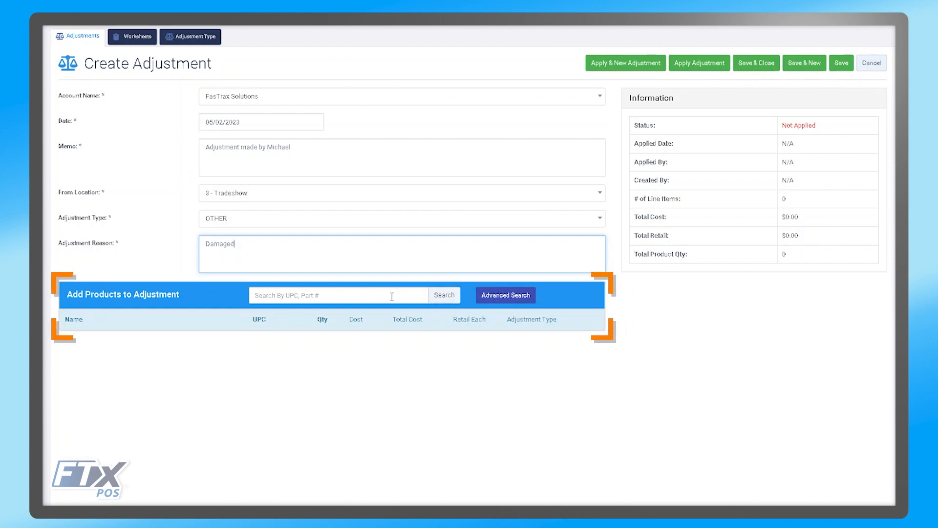
Step: Look up product 123123 and add WINSTON FF KS BX PK to the adjustment with quantity 7
{"action": "left_click", "coordinate": [392, 297]}
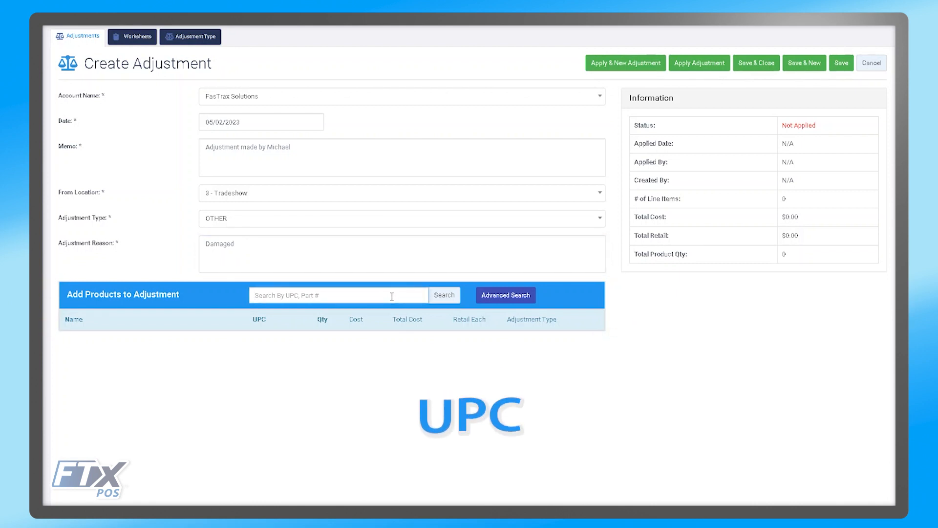
{"action": "type", "text": "123123"}
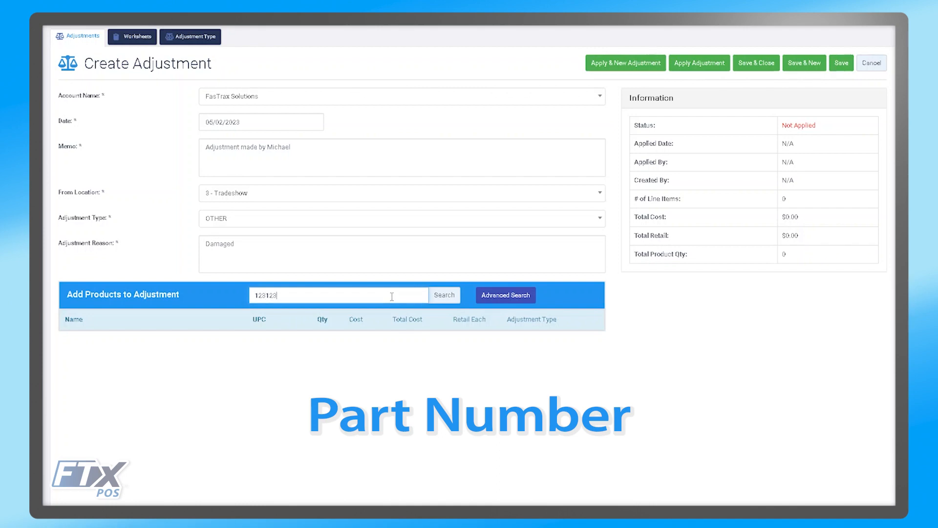
{"action": "key", "text": "Return"}
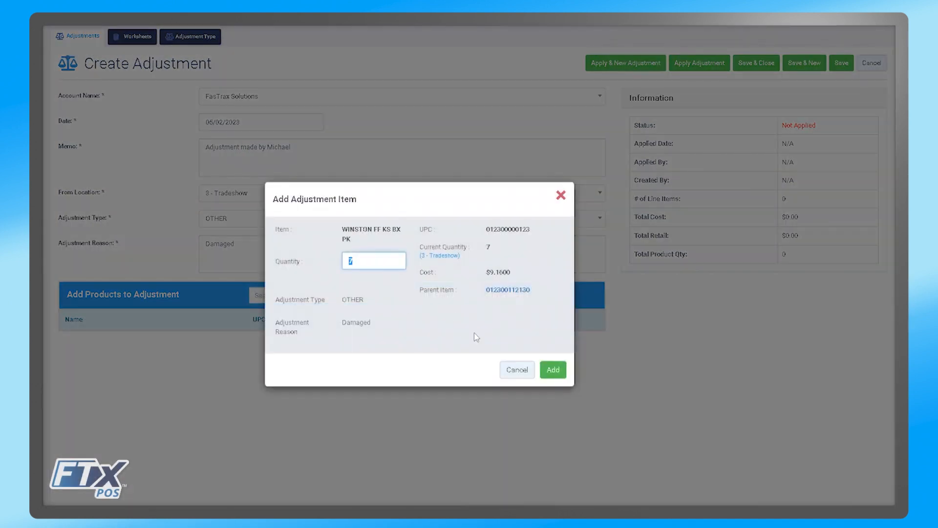
{"action": "left_click", "coordinate": [551, 370]}
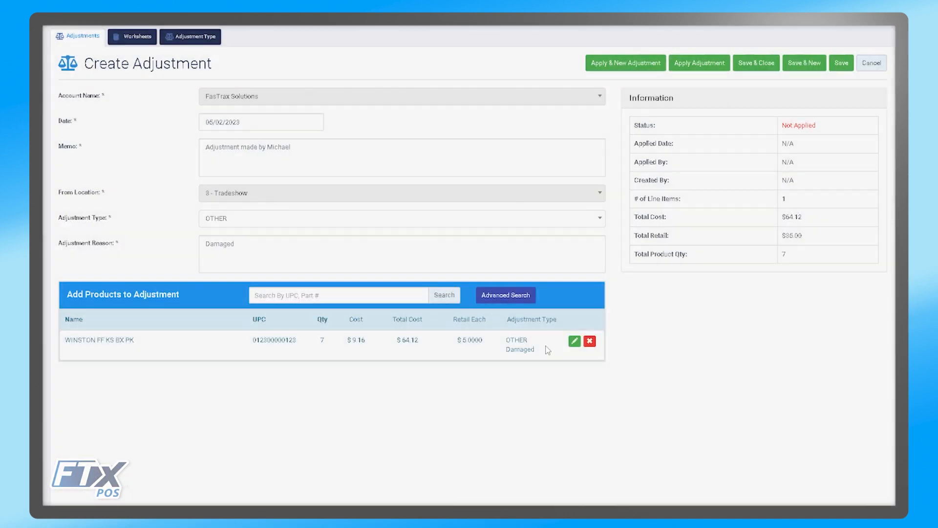
Step: Use the advanced product search for "Marlboro" and choose MARLBORO BP 5/PK FF KS BX for the adjustment
{"action": "left_click", "coordinate": [505, 295]}
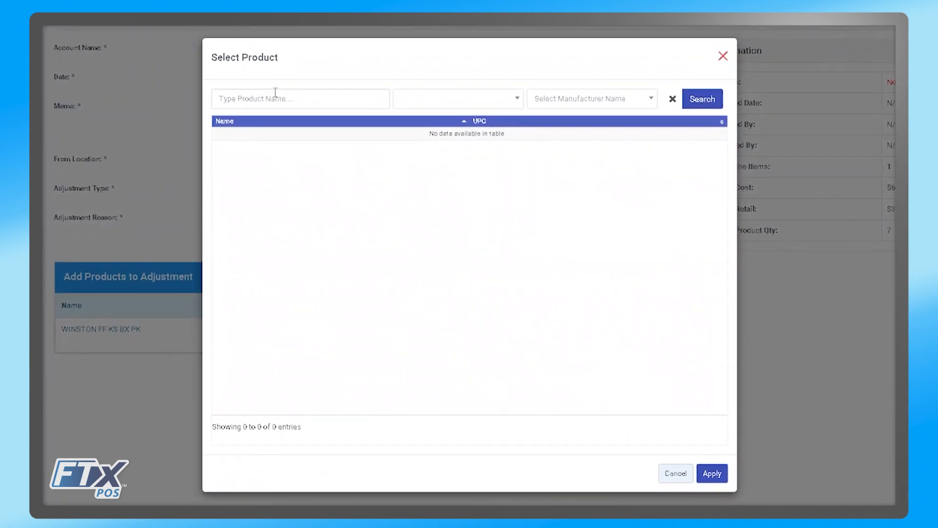
{"action": "left_click", "coordinate": [275, 93]}
{"action": "type", "text": "Marlbo"}
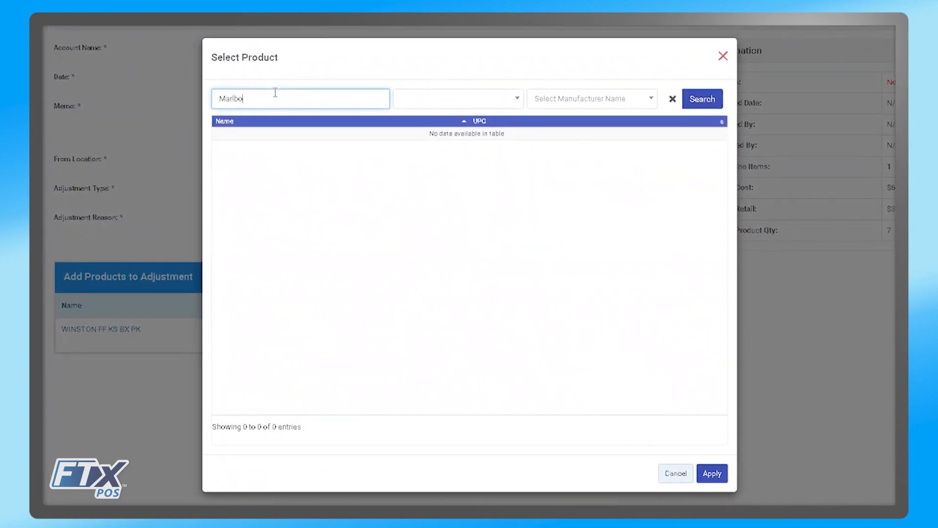
{"action": "type", "text": "ro"}
{"action": "key", "text": "Return"}
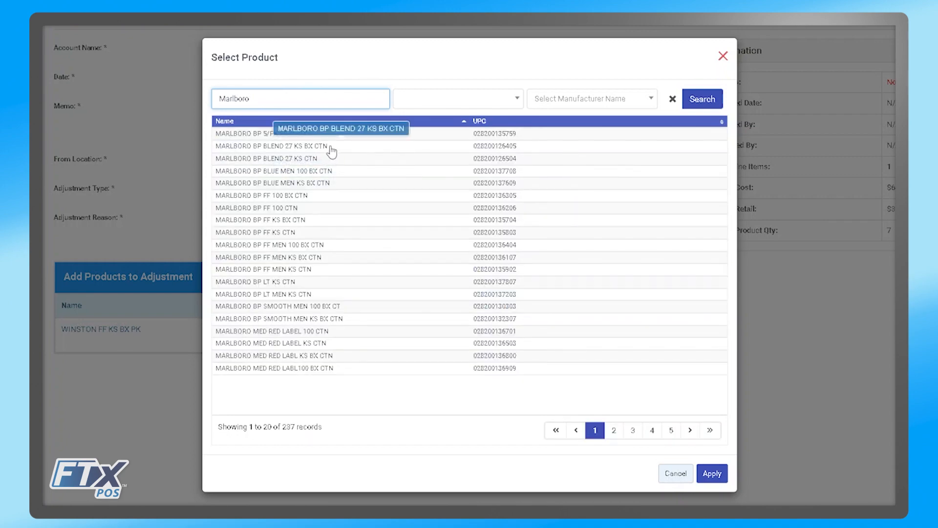
{"action": "left_click", "coordinate": [294, 135]}
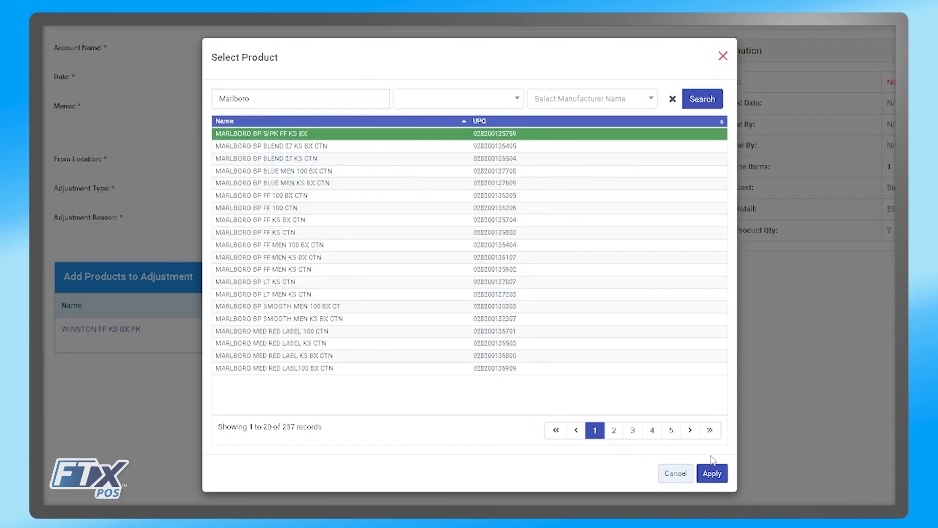
{"action": "left_click", "coordinate": [713, 473]}
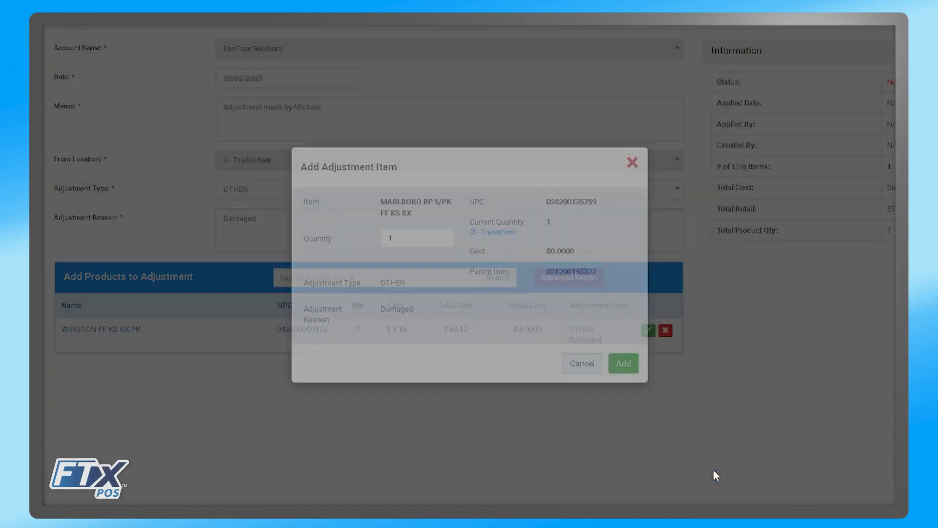
Step: Add the chosen Marlboro product with quantity 5, and save and close the adjustment
{"action": "type", "text": "5"}
{"action": "left_click", "coordinate": [623, 363]}
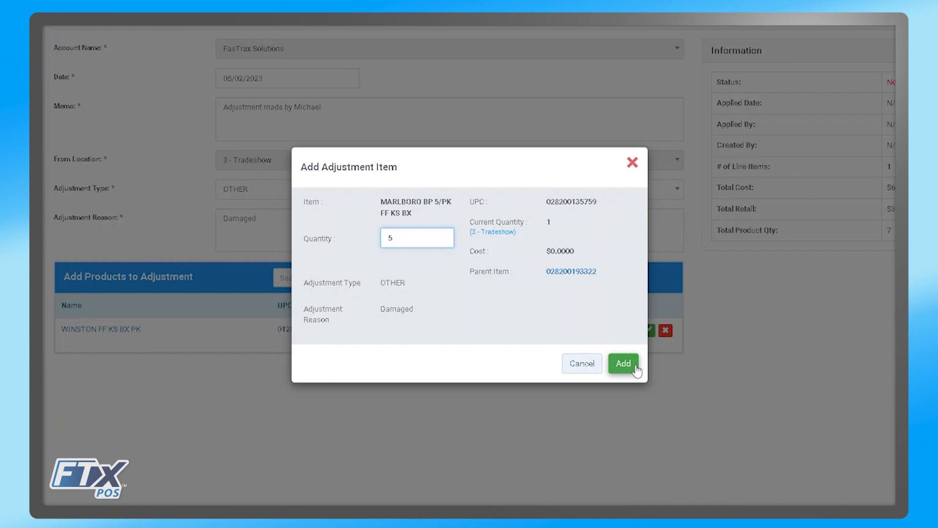
{"action": "left_click", "coordinate": [635, 368]}
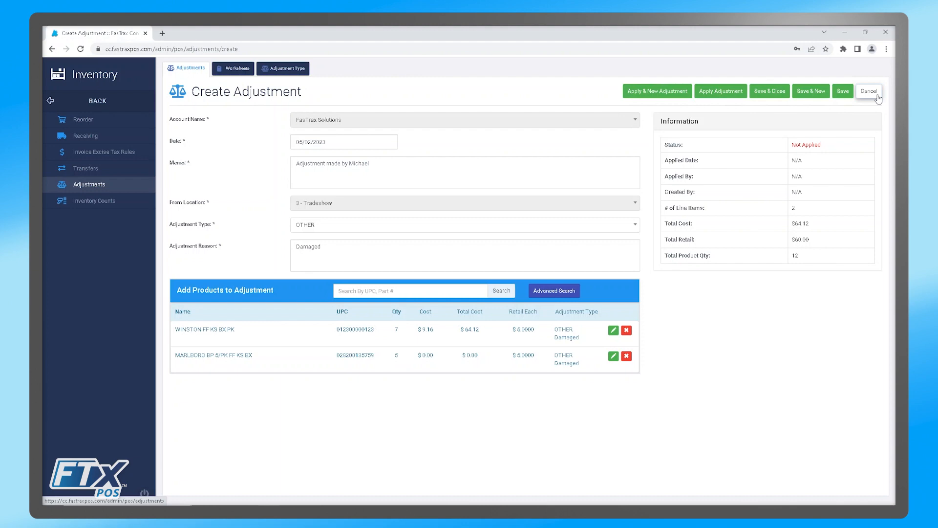
{"action": "left_click", "coordinate": [766, 92]}
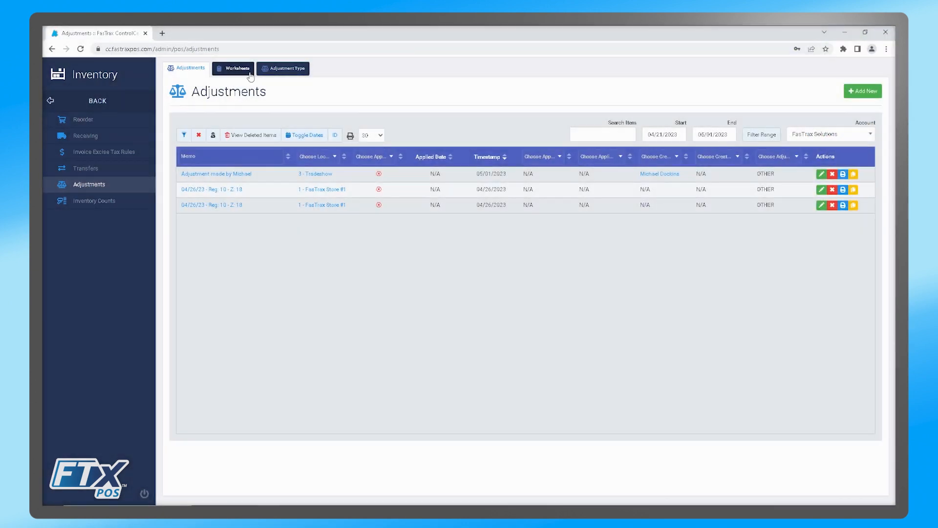
Step: Create a Vendor Return worksheet for location 3 - Tradeshow and vendor Demo Vendor 1
{"action": "left_click", "coordinate": [250, 76]}
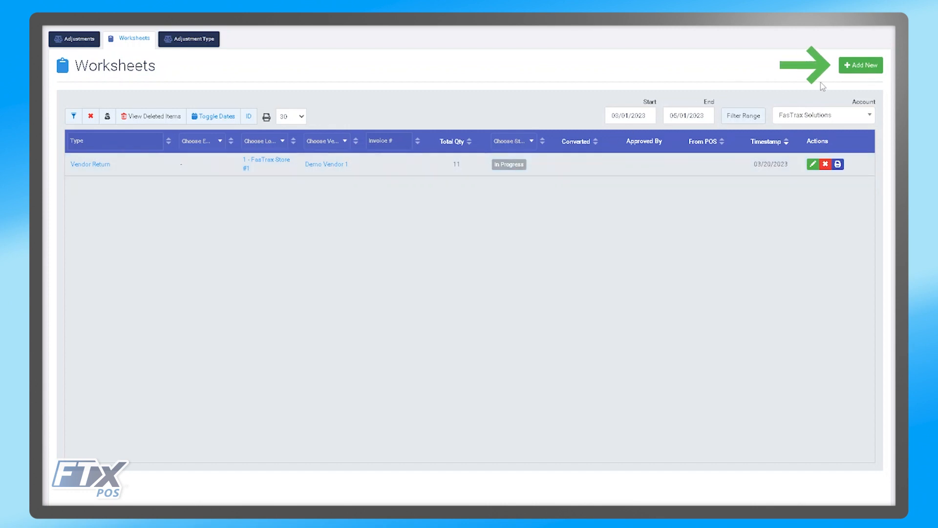
{"action": "left_click", "coordinate": [848, 67]}
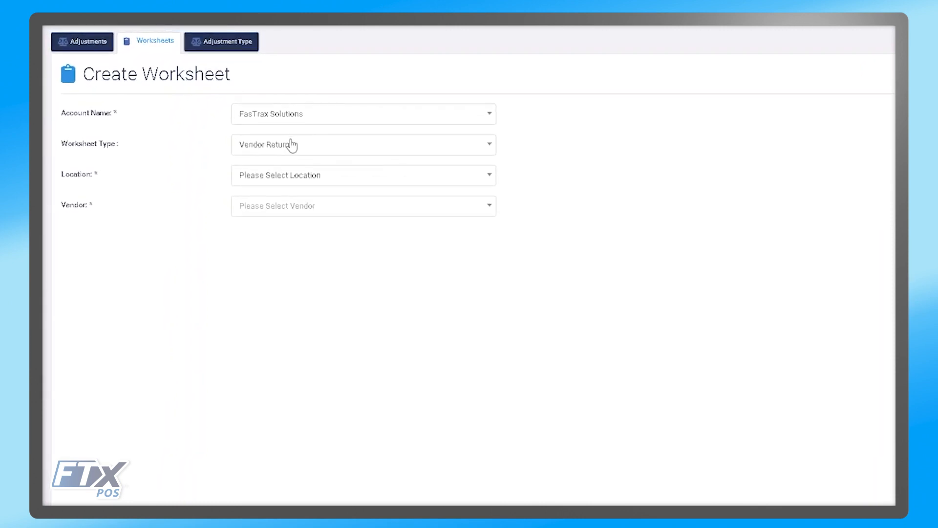
{"action": "left_click", "coordinate": [295, 147]}
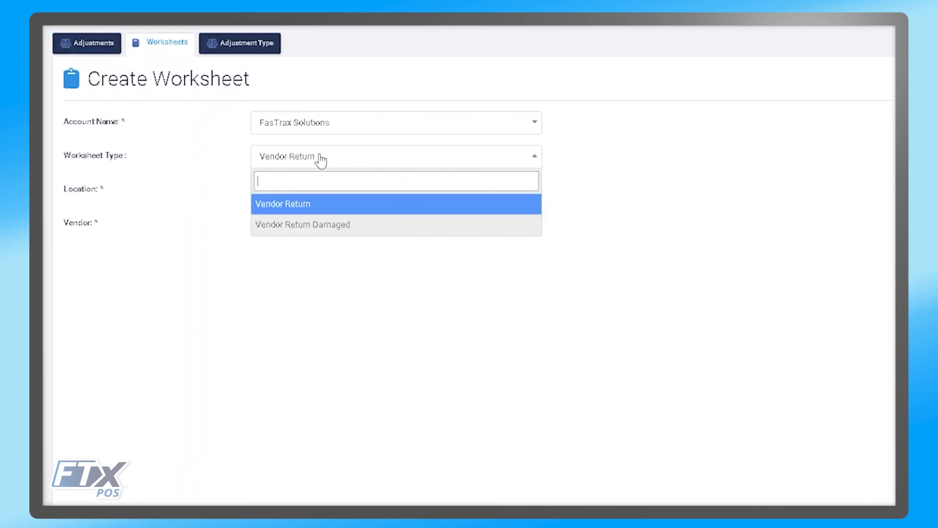
{"action": "left_click", "coordinate": [320, 215]}
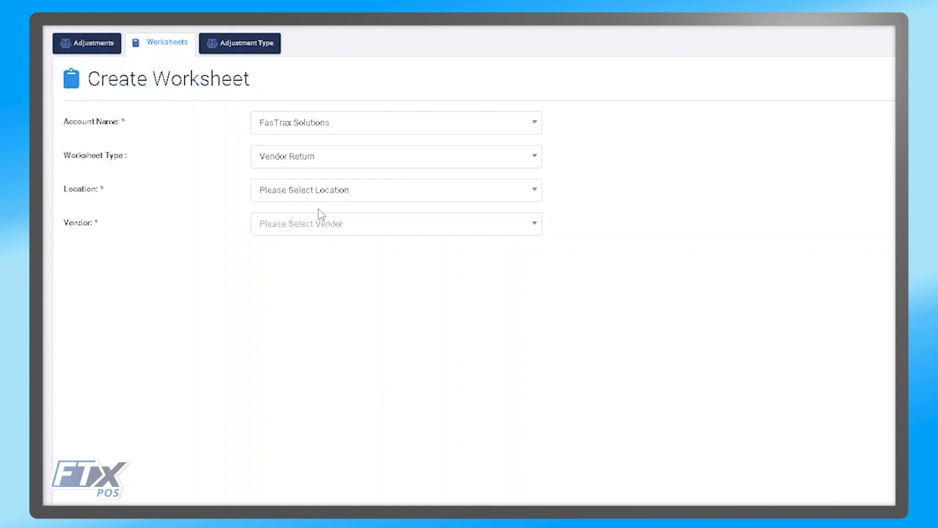
{"action": "left_click", "coordinate": [321, 196]}
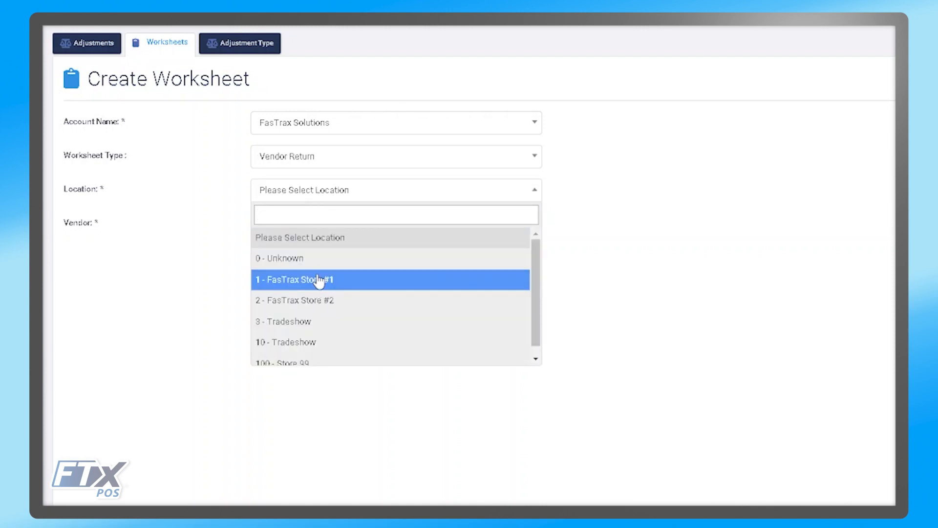
{"action": "left_click", "coordinate": [315, 322]}
{"action": "left_click", "coordinate": [352, 232]}
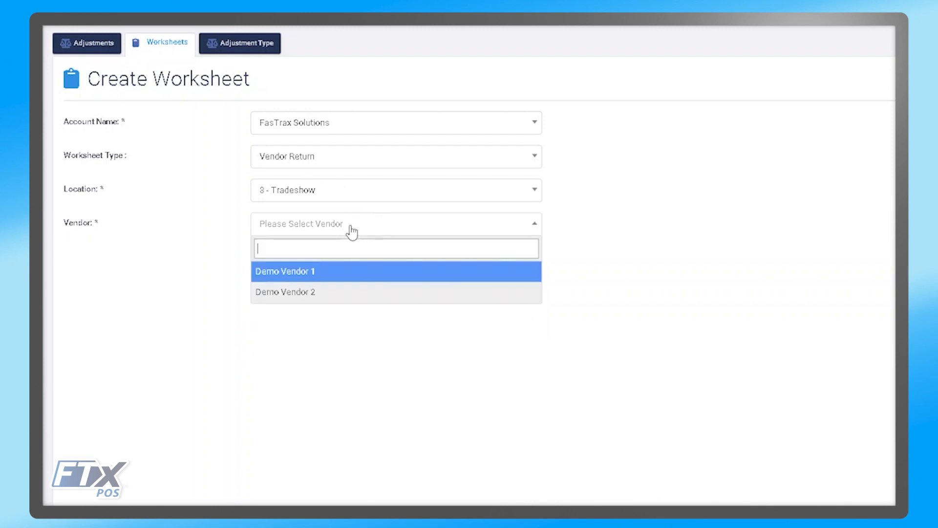
{"action": "left_click", "coordinate": [342, 275]}
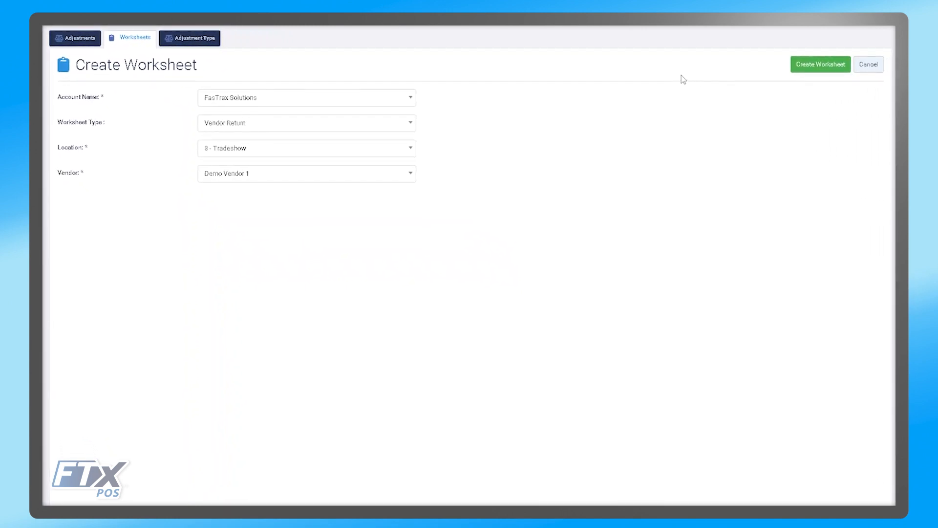
{"action": "left_click", "coordinate": [796, 68]}
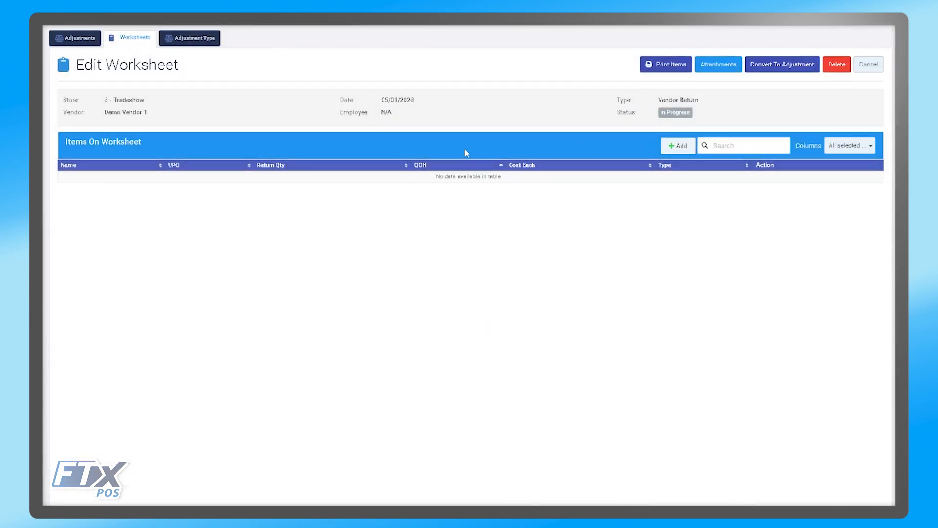
Step: Search products for "Marlboro" and choose MARLBORO $.50 83'S KG CTN, MARLBORO $.50 83'S KG PK and MARLBORO $.50 BL27 KG BX PK for the worksheet
{"action": "left_click", "coordinate": [680, 147]}
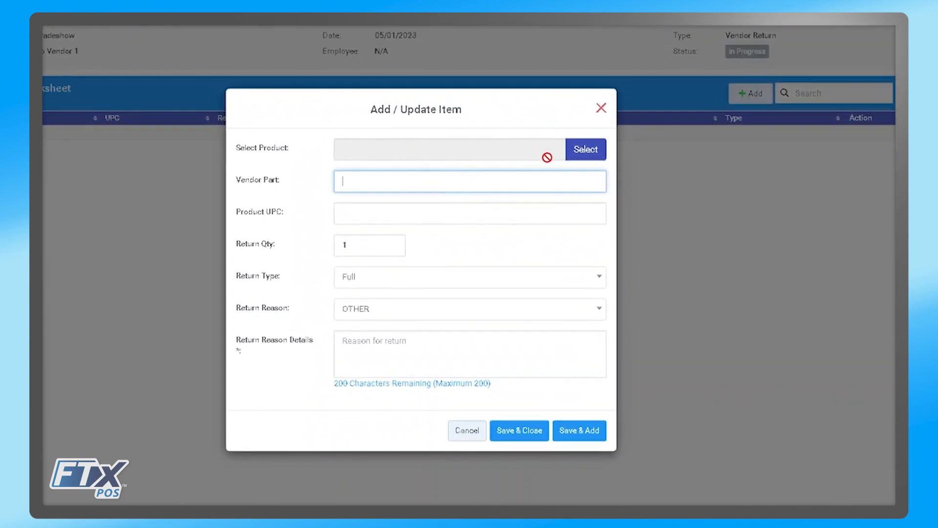
{"action": "left_click", "coordinate": [585, 152]}
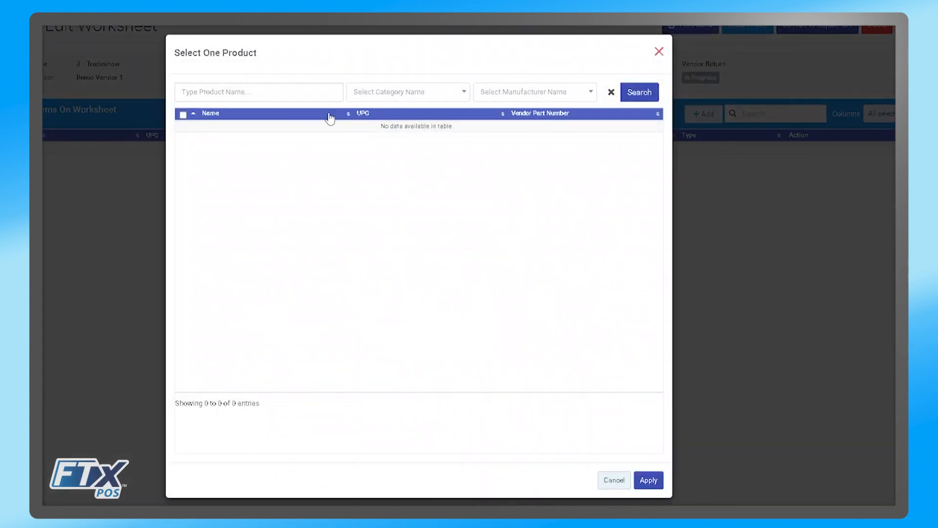
{"action": "left_click", "coordinate": [274, 87]}
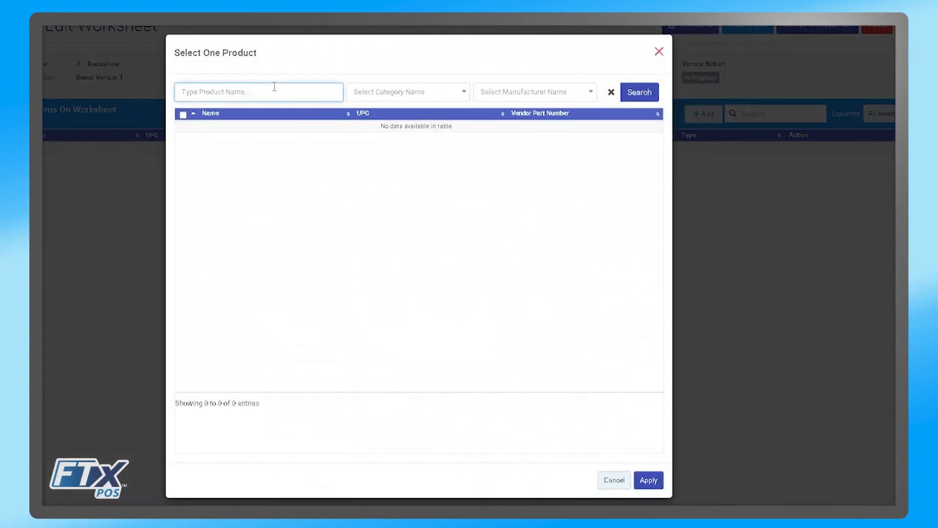
{"action": "type", "text": "Marlboro"}
{"action": "key", "text": "Return"}
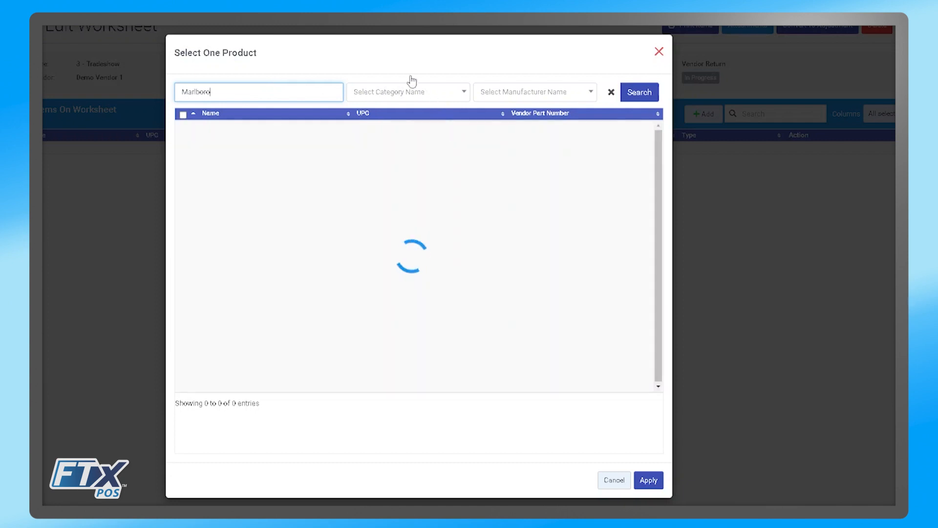
{"action": "left_click", "coordinate": [317, 129]}
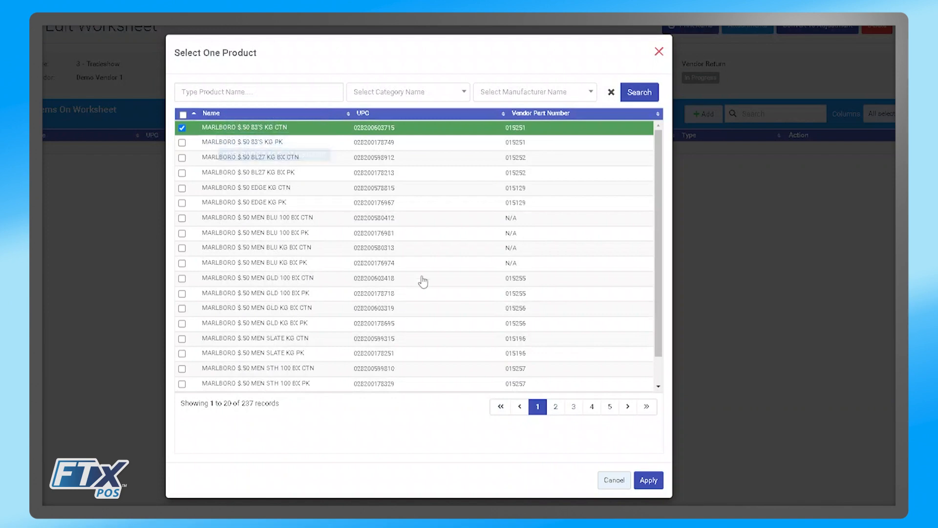
{"action": "left_click", "coordinate": [203, 147]}
{"action": "left_click", "coordinate": [205, 172]}
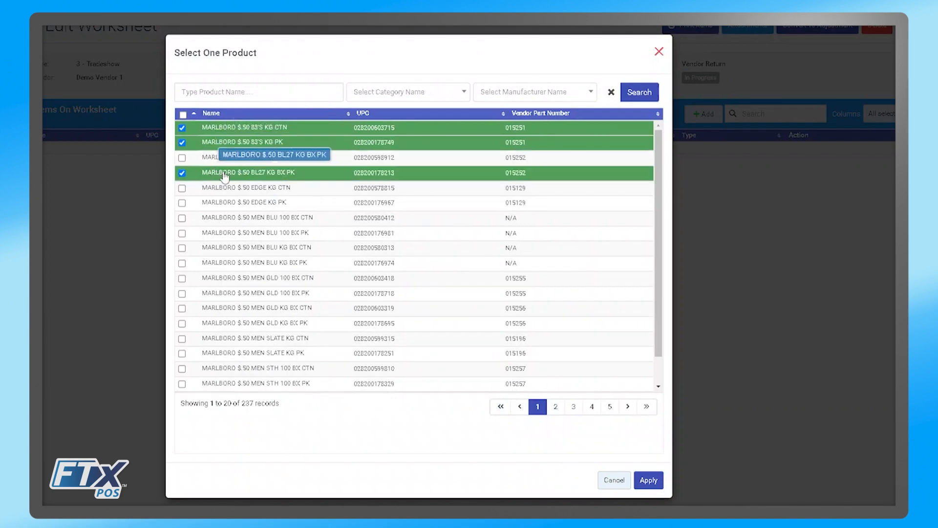
{"action": "left_click", "coordinate": [651, 483]}
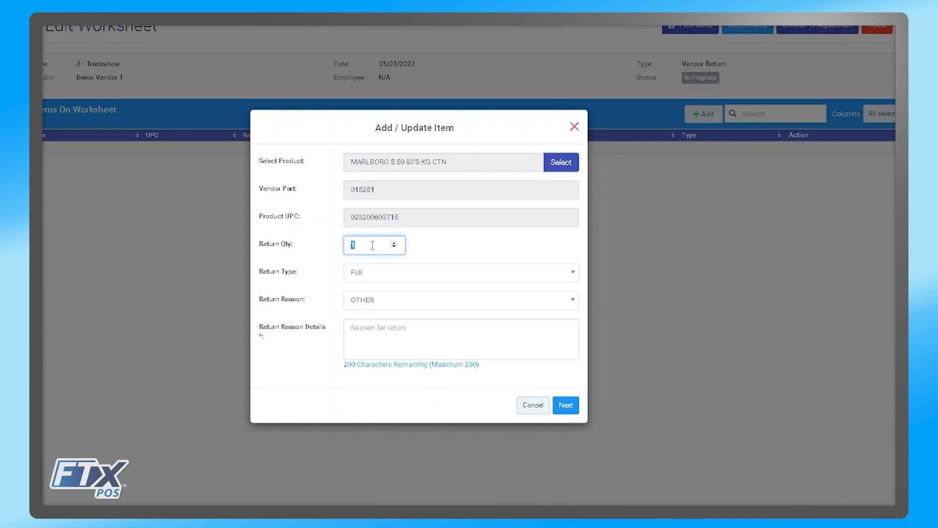
Step: Add MARLBORO $.50 83'S KG CTN with return quantity 5, return type Full and reason Damaged, and cancel adding the remaining chosen products
{"action": "type", "text": "5"}
{"action": "left_click", "coordinate": [373, 275]}
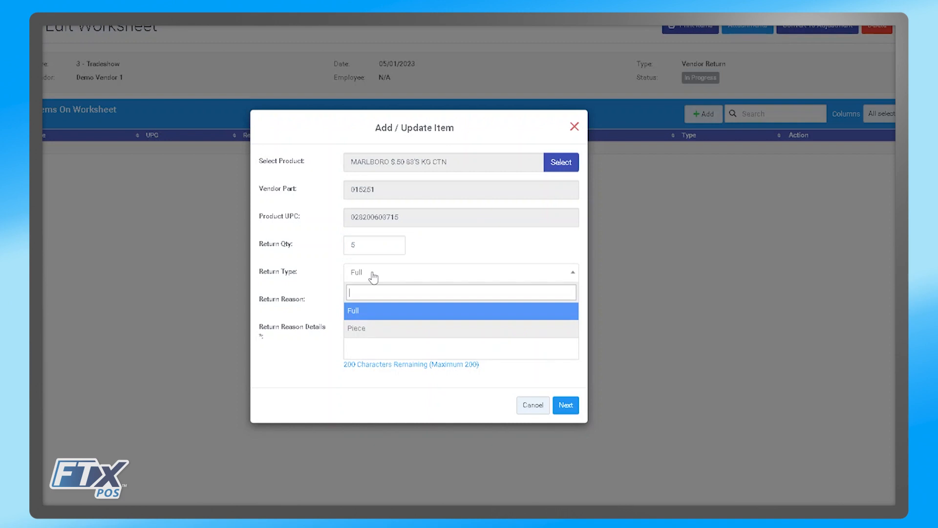
{"action": "left_click", "coordinate": [376, 312]}
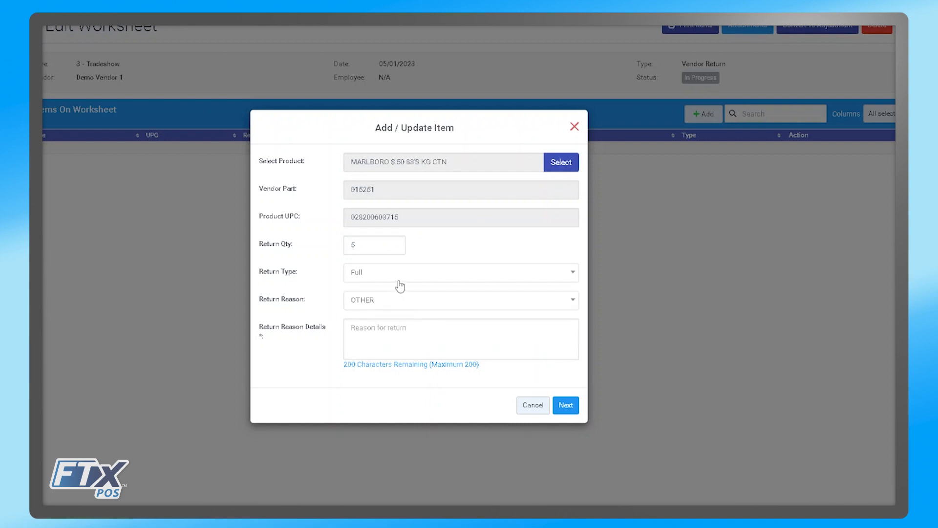
{"action": "left_click", "coordinate": [395, 308]}
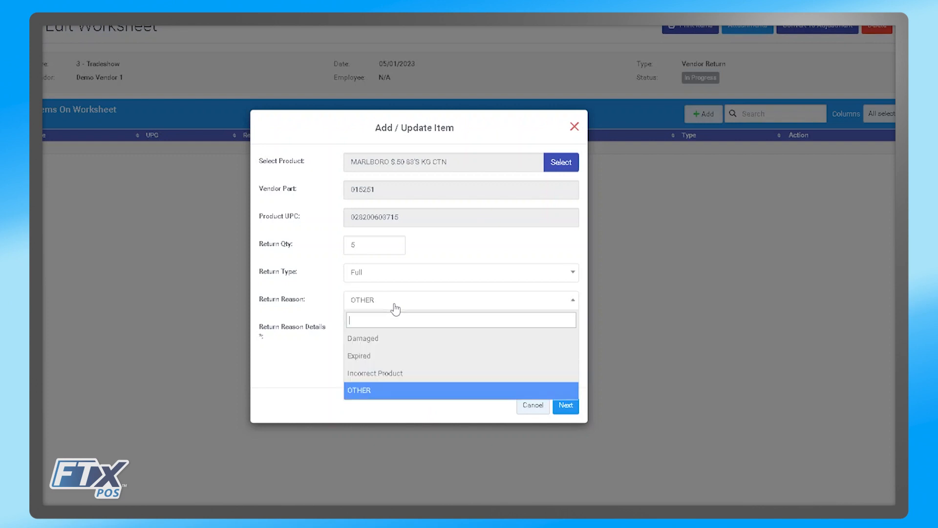
{"action": "left_click", "coordinate": [374, 342]}
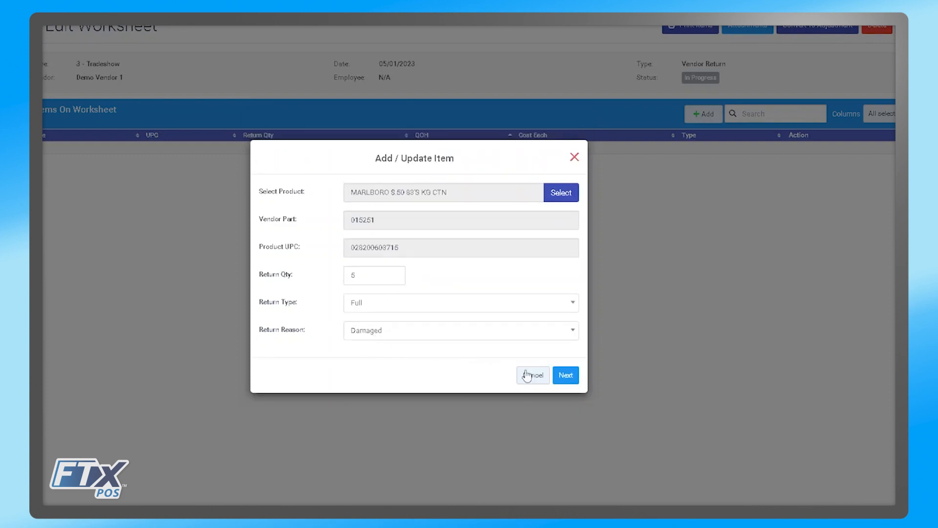
{"action": "left_click", "coordinate": [564, 377]}
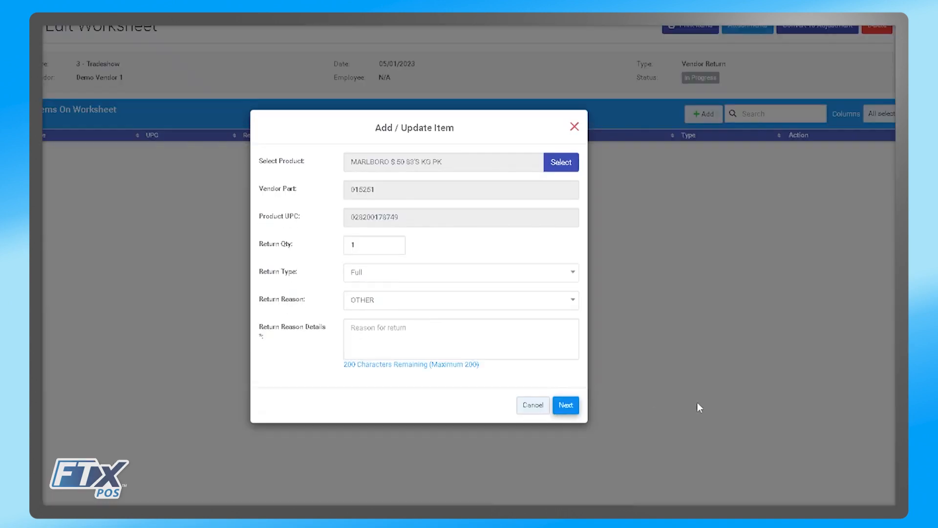
{"action": "left_click", "coordinate": [535, 410]}
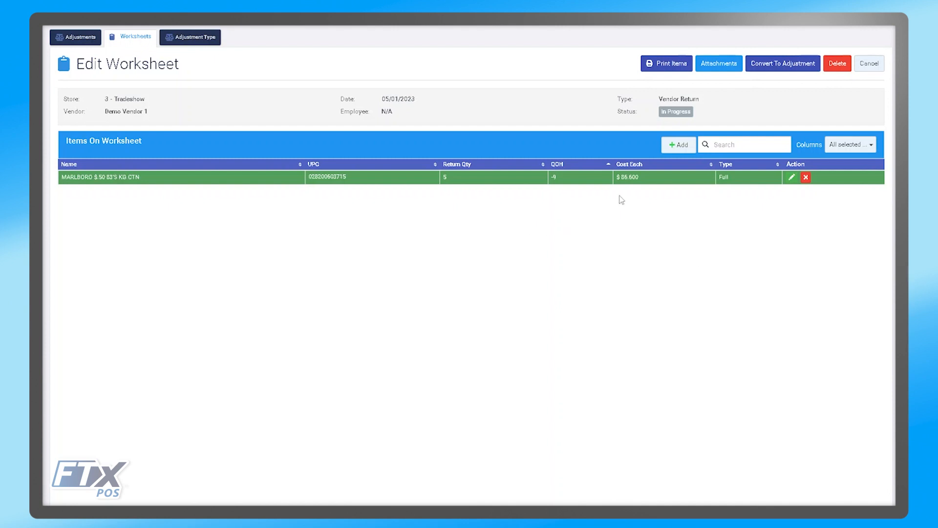
Step: Convert the vendor return worksheet to an adjustment and open the resulting adjustment
{"action": "left_click", "coordinate": [771, 66]}
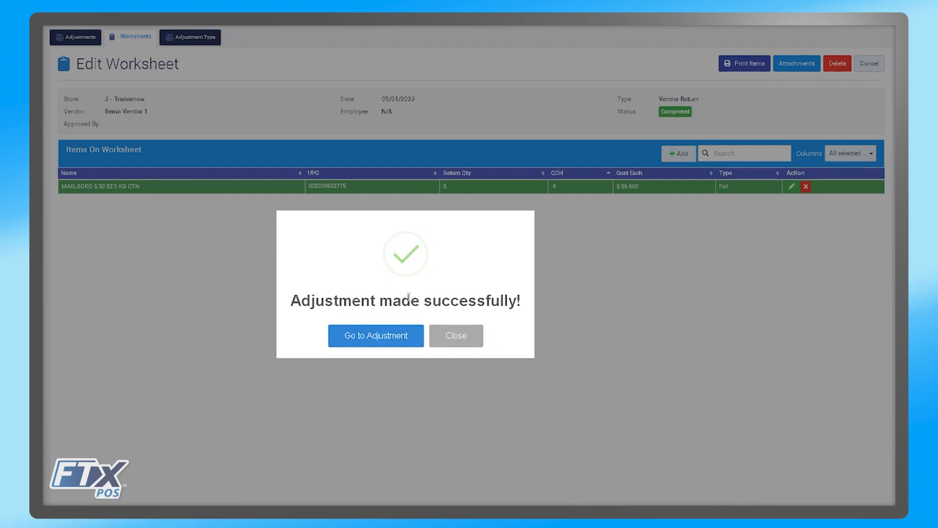
{"action": "left_click", "coordinate": [383, 337]}
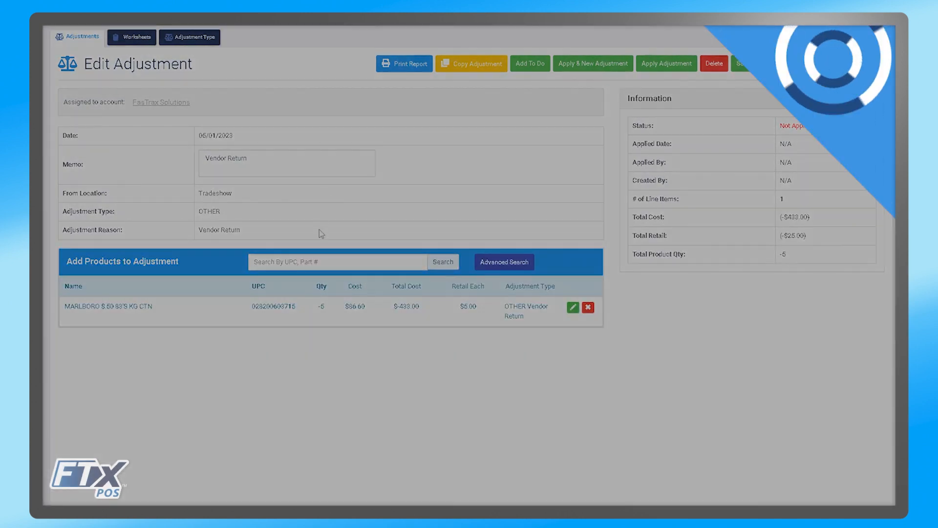
Step: Start a new adjustment type, name it "Adjustment Type", and begin editing its account code
{"action": "left_click", "coordinate": [191, 37]}
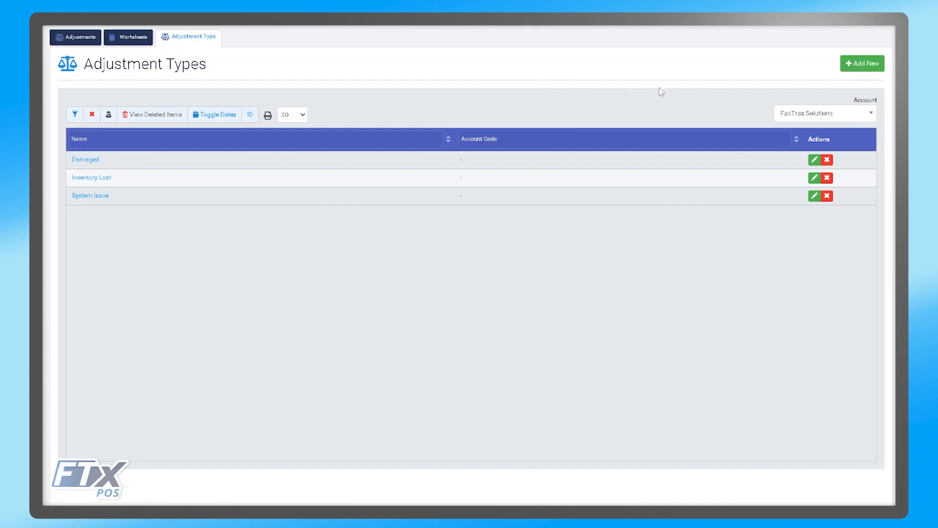
{"action": "left_click", "coordinate": [856, 65]}
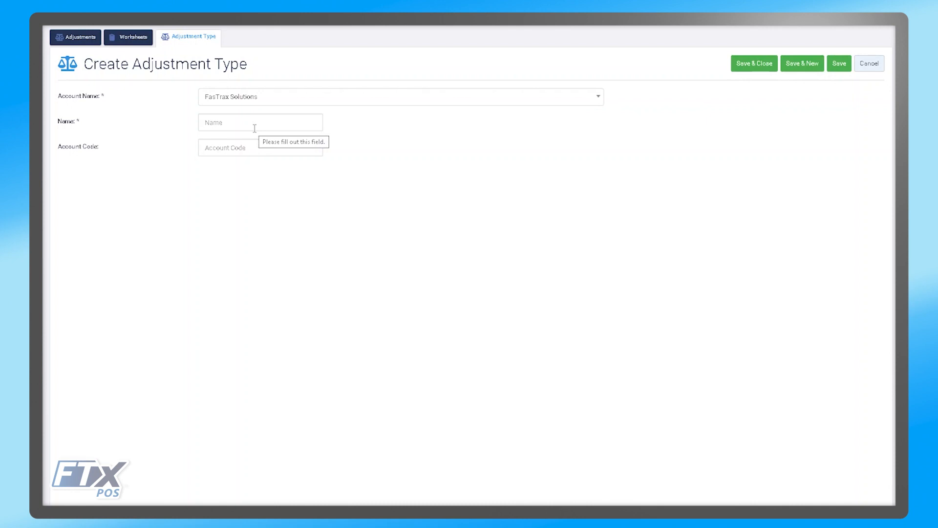
{"action": "left_click", "coordinate": [255, 128]}
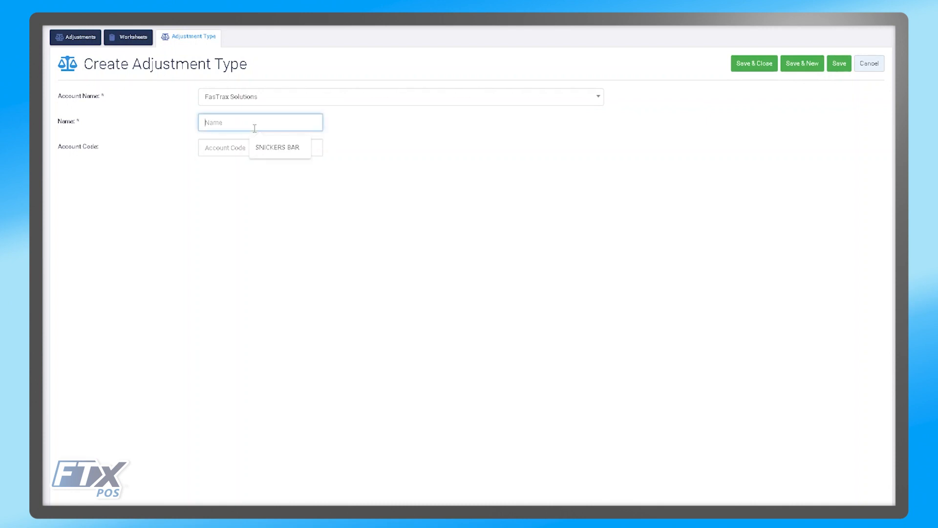
{"action": "type", "text": "Adjustment Type"}
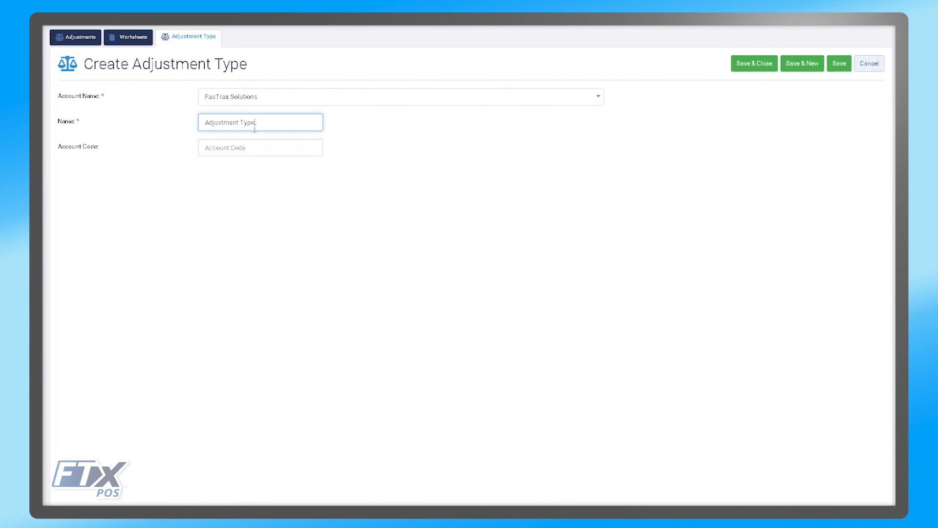
{"action": "left_click", "coordinate": [266, 147]}
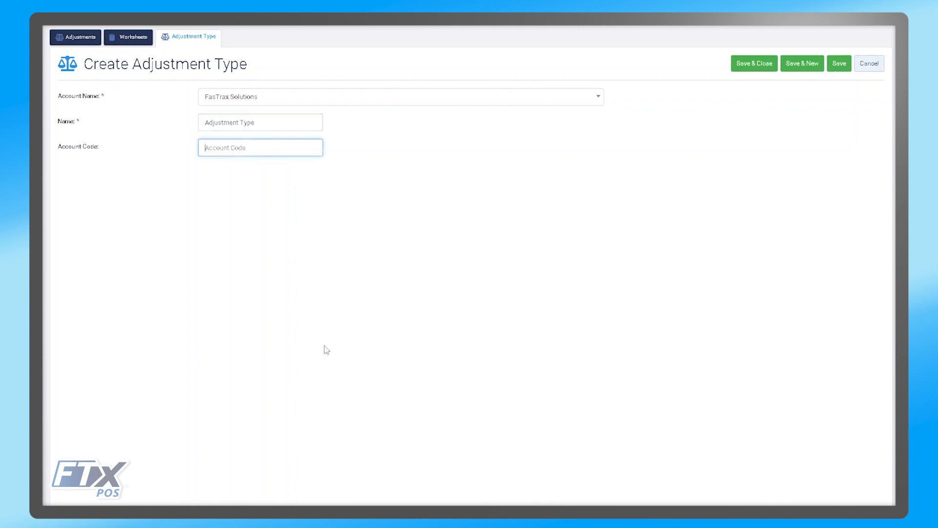